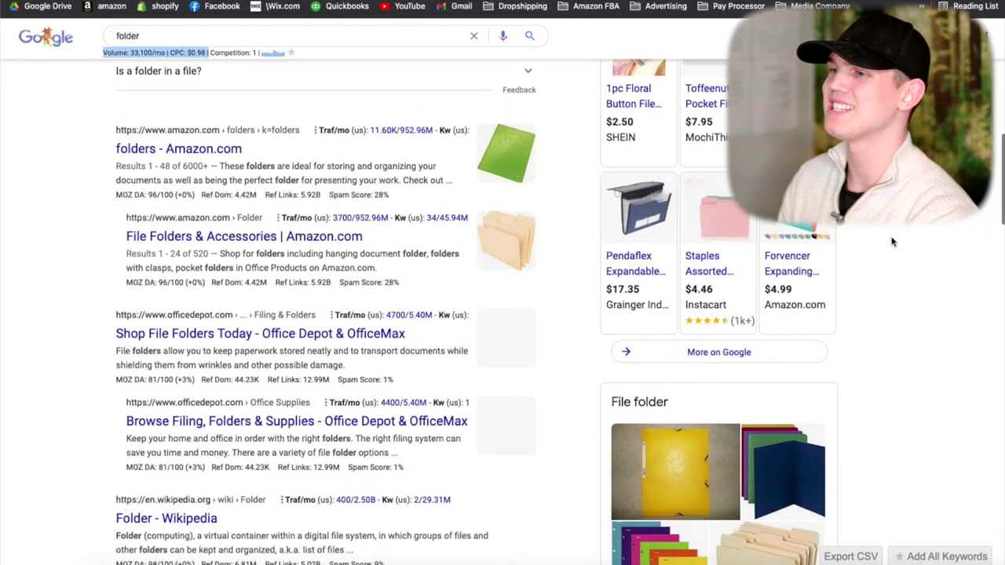
Reconnect NordVPN to a recent United States (Los Angeles) server from Recents
{"action": "scroll", "coordinate": [889, 241], "scroll_direction": "down", "scroll_amount": 4}
{"action": "scroll", "coordinate": [890, 241], "scroll_direction": "down", "scroll_amount": 5}
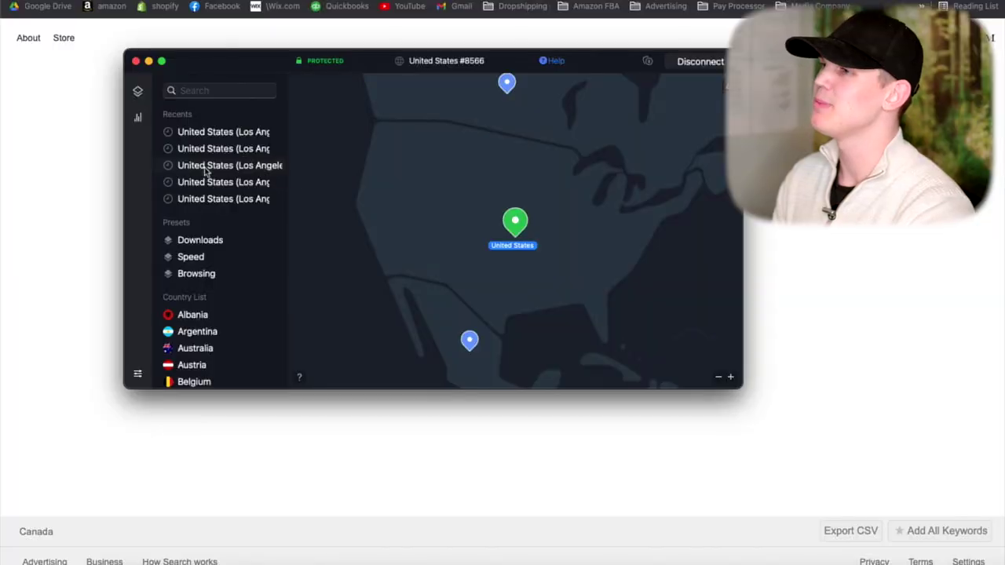
{"action": "left_click", "coordinate": [205, 166]}
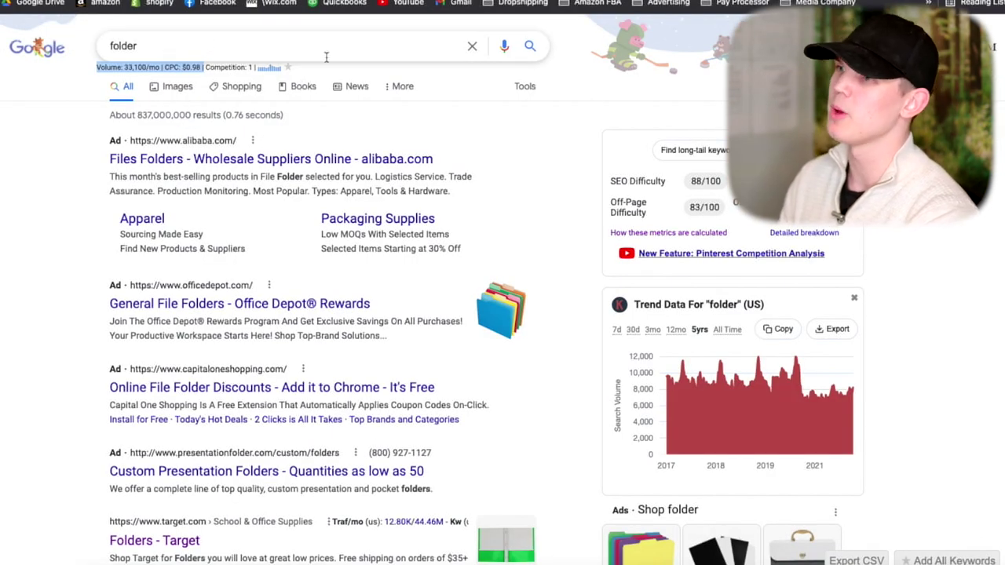
Open the 'shirt folder' trending keyword from the 'folder' results as a new Google search
{"action": "scroll", "coordinate": [626, 112], "scroll_direction": "down", "scroll_amount": 5}
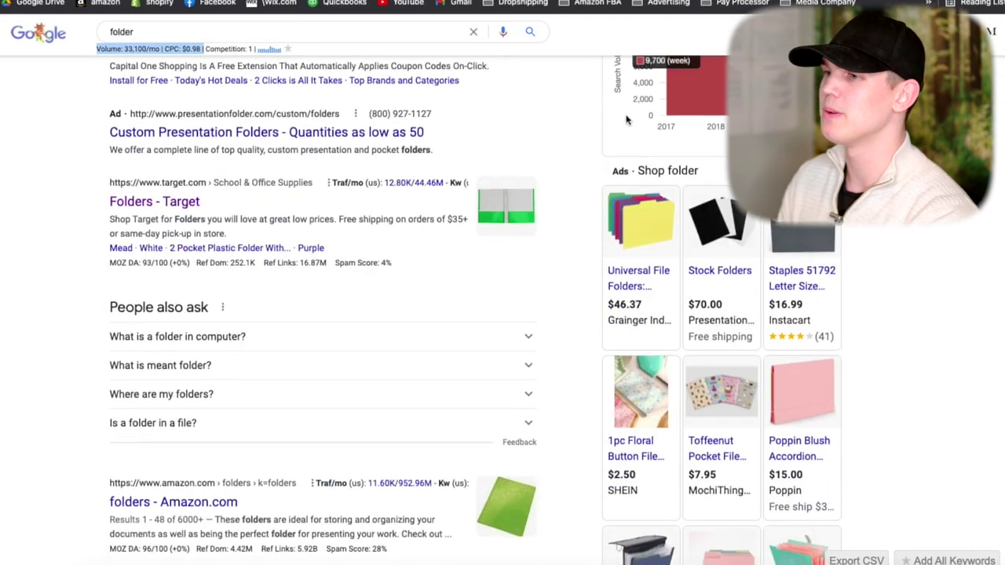
{"action": "scroll", "coordinate": [914, 248], "scroll_direction": "down", "scroll_amount": 10}
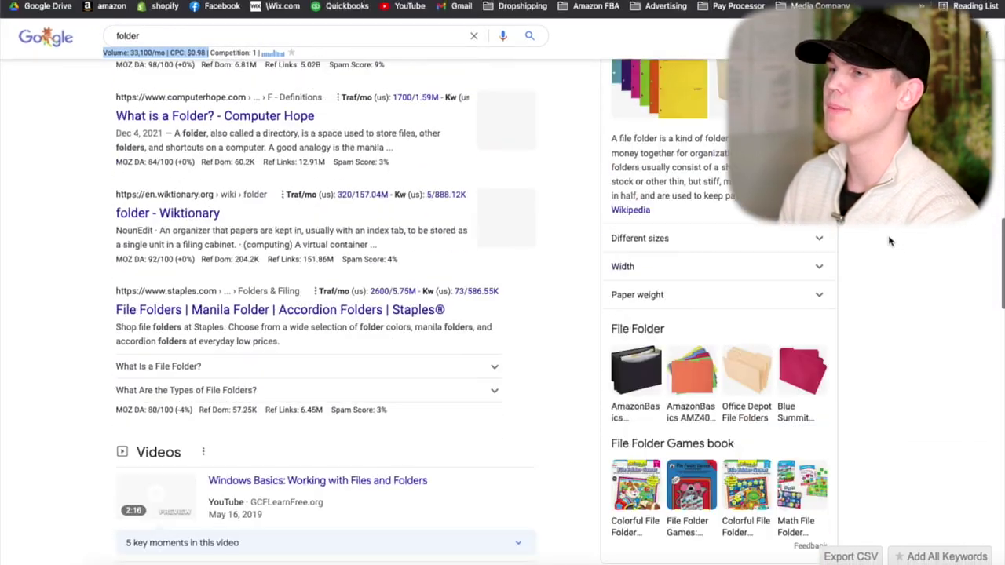
{"action": "scroll", "coordinate": [885, 245], "scroll_direction": "down", "scroll_amount": 3}
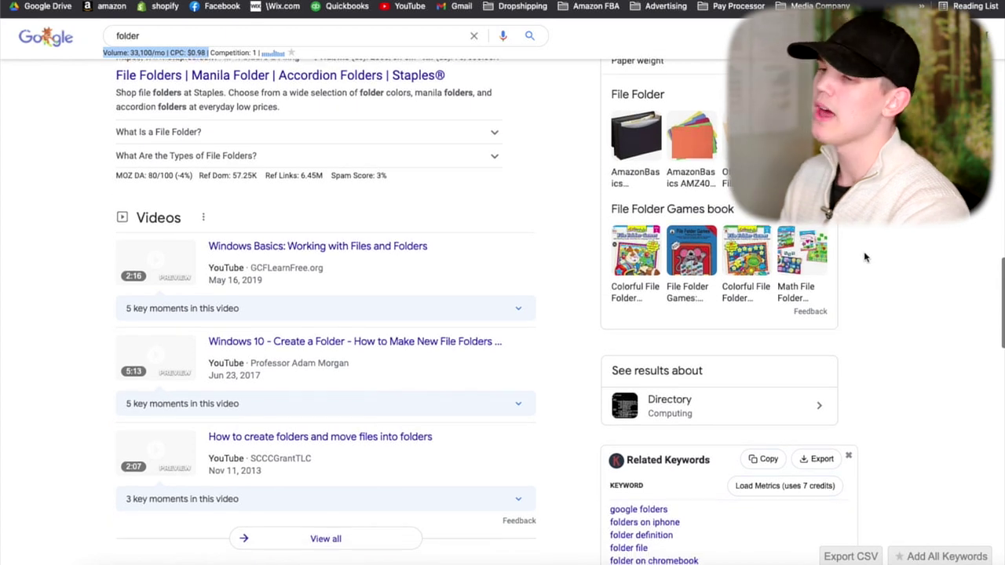
{"action": "scroll", "coordinate": [865, 267], "scroll_direction": "down", "scroll_amount": 3}
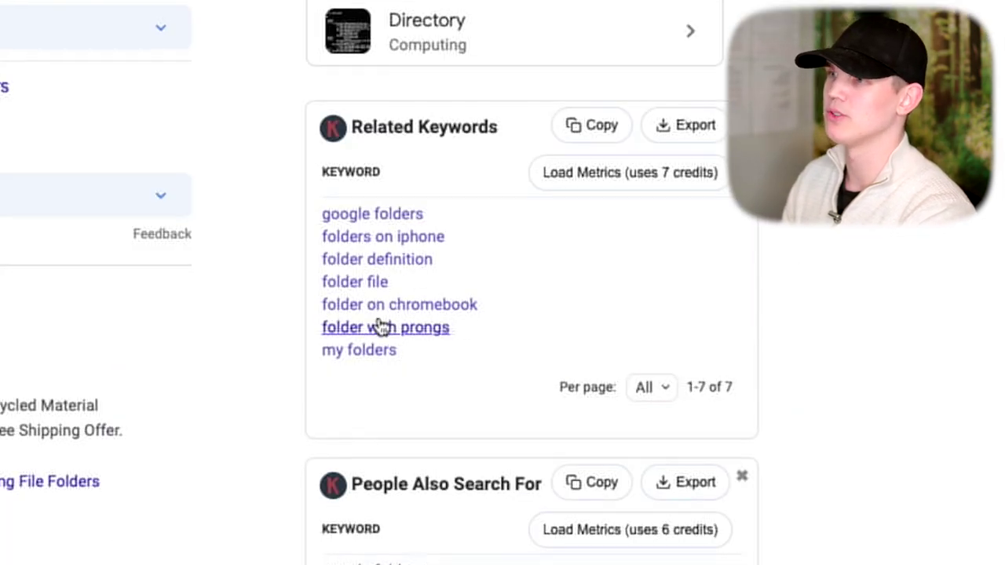
{"action": "scroll", "coordinate": [501, 316], "scroll_direction": "down", "scroll_amount": 2}
{"action": "scroll", "coordinate": [464, 377], "scroll_direction": "down", "scroll_amount": 5}
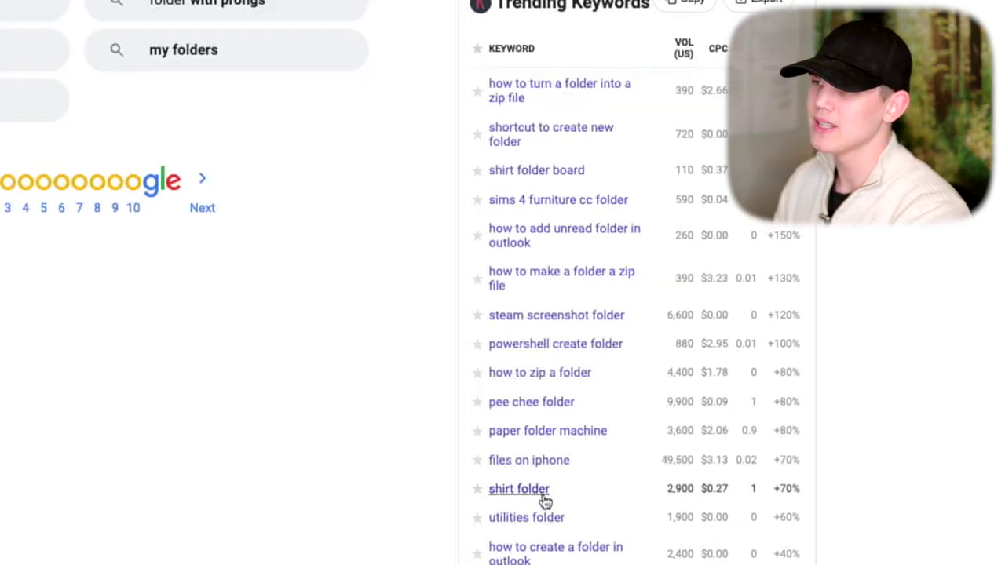
{"action": "right_click", "coordinate": [524, 492]}
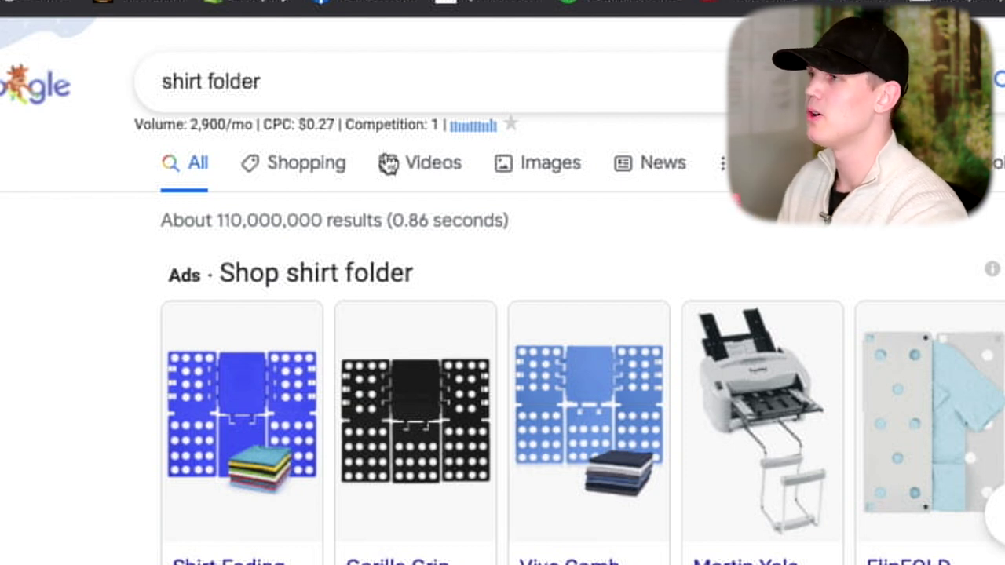
{"action": "scroll", "coordinate": [914, 363], "scroll_direction": "down", "scroll_amount": 2}
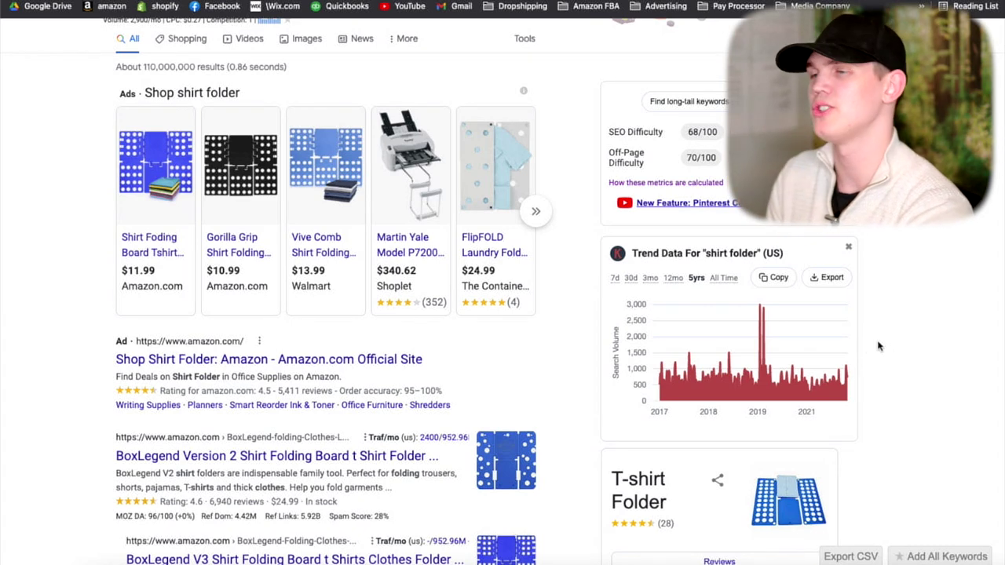
{"action": "scroll", "coordinate": [876, 346], "scroll_direction": "down", "scroll_amount": 1}
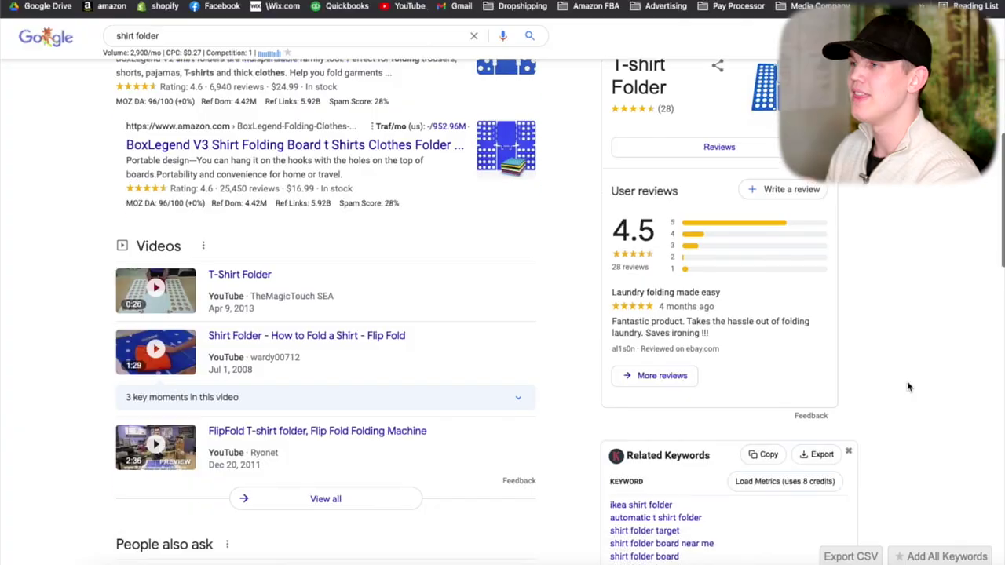
{"action": "scroll", "coordinate": [900, 329], "scroll_direction": "down", "scroll_amount": 5}
{"action": "scroll", "coordinate": [900, 330], "scroll_direction": "down", "scroll_amount": 2}
{"action": "scroll", "coordinate": [900, 330], "scroll_direction": "down", "scroll_amount": 6}
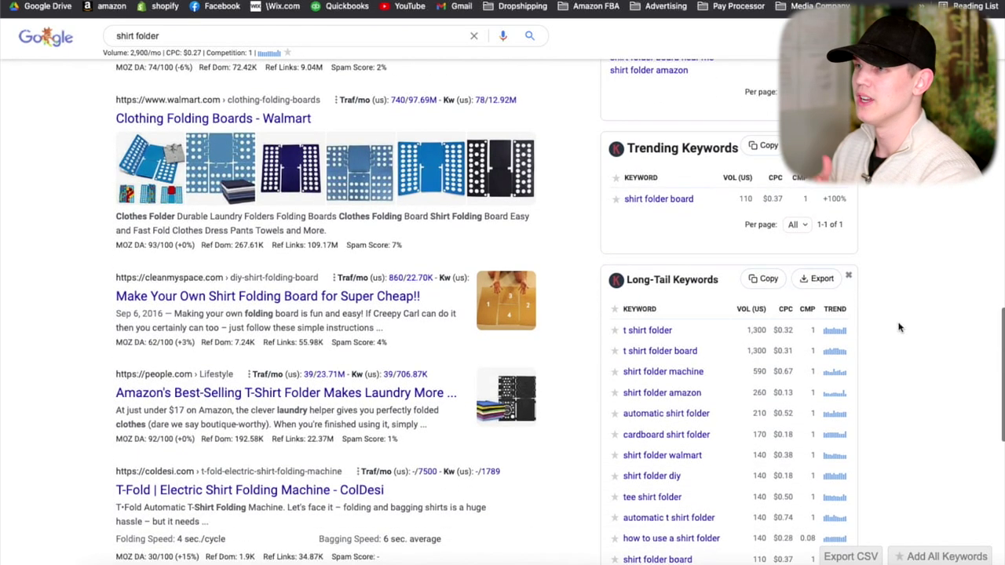
{"action": "scroll", "coordinate": [900, 328], "scroll_direction": "down", "scroll_amount": 1}
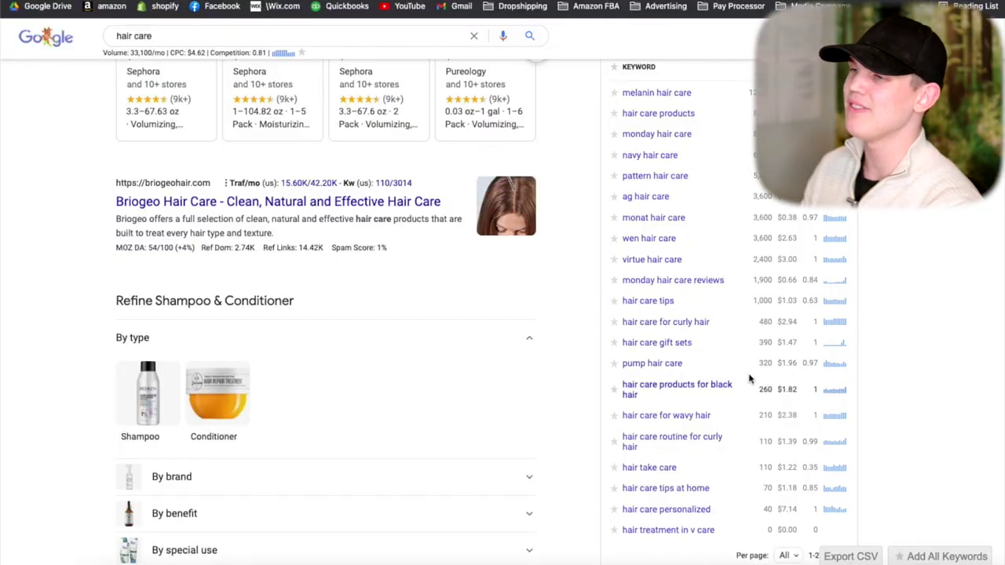
Search Google for 'hair care for curly hair' from the keyword list and review its trend chart
{"action": "scroll", "coordinate": [717, 379], "scroll_direction": "down", "scroll_amount": 2}
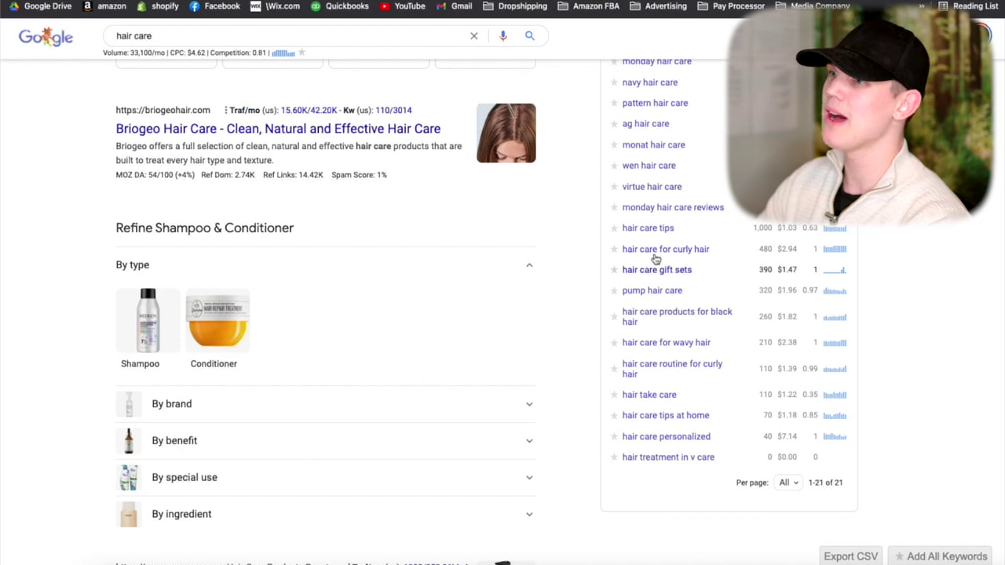
{"action": "right_click", "coordinate": [667, 251]}
{"action": "left_click", "coordinate": [391, 204]}
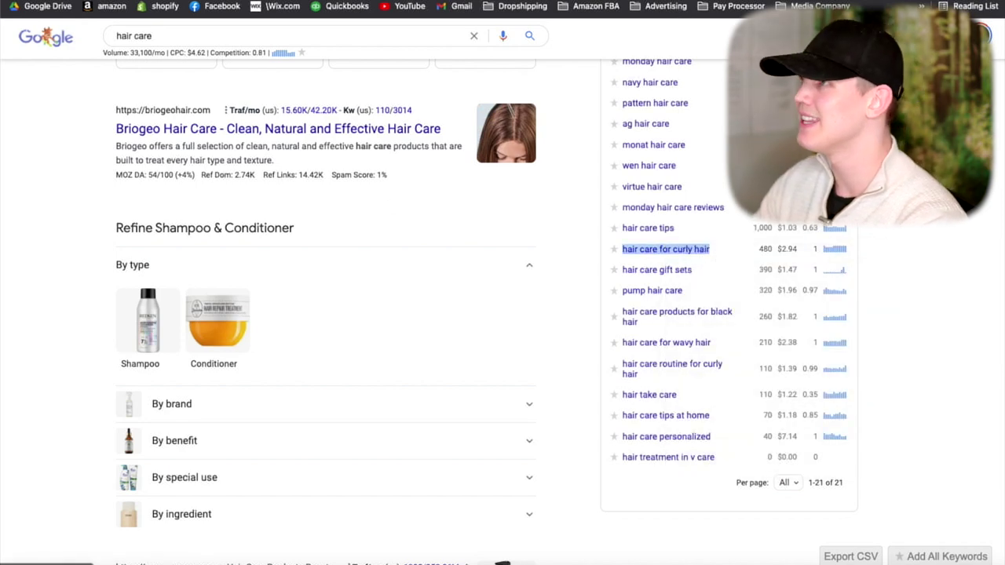
{"action": "left_click", "coordinate": [666, 249]}
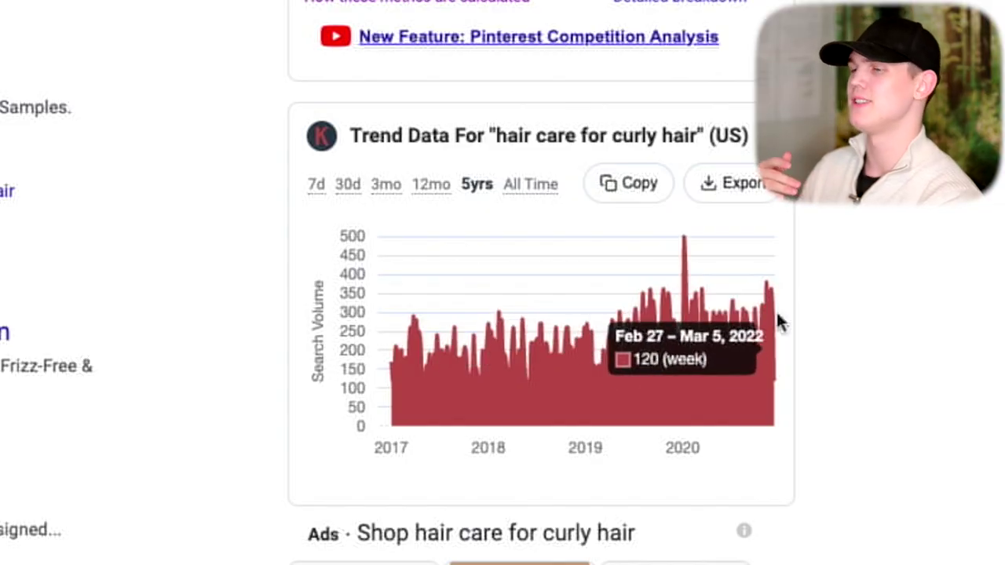
{"action": "scroll", "coordinate": [801, 310], "scroll_direction": "down", "scroll_amount": 3}
{"action": "scroll", "coordinate": [809, 299], "scroll_direction": "down", "scroll_amount": 10}
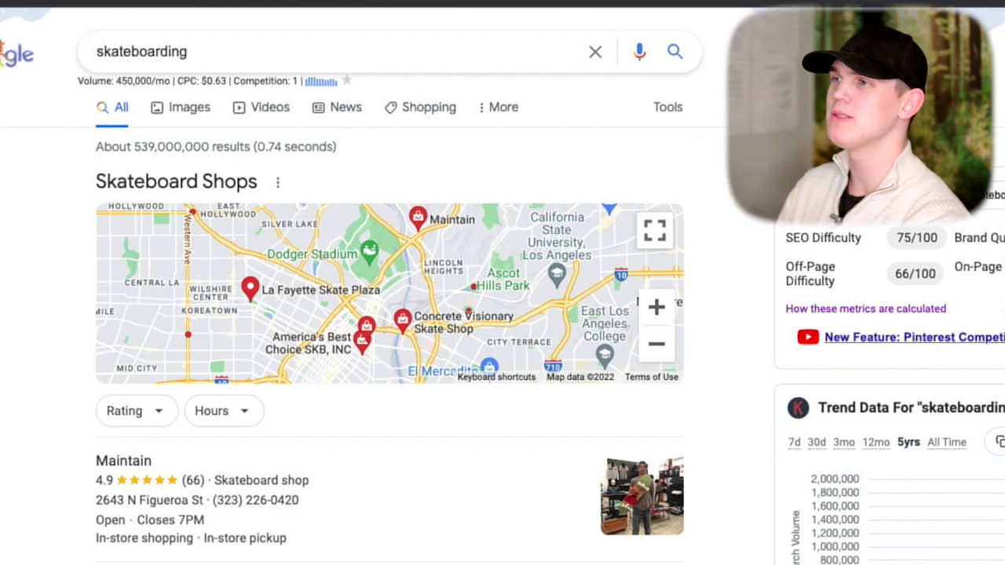
{"action": "scroll", "coordinate": [503, 314], "scroll_direction": "down", "scroll_amount": 15}
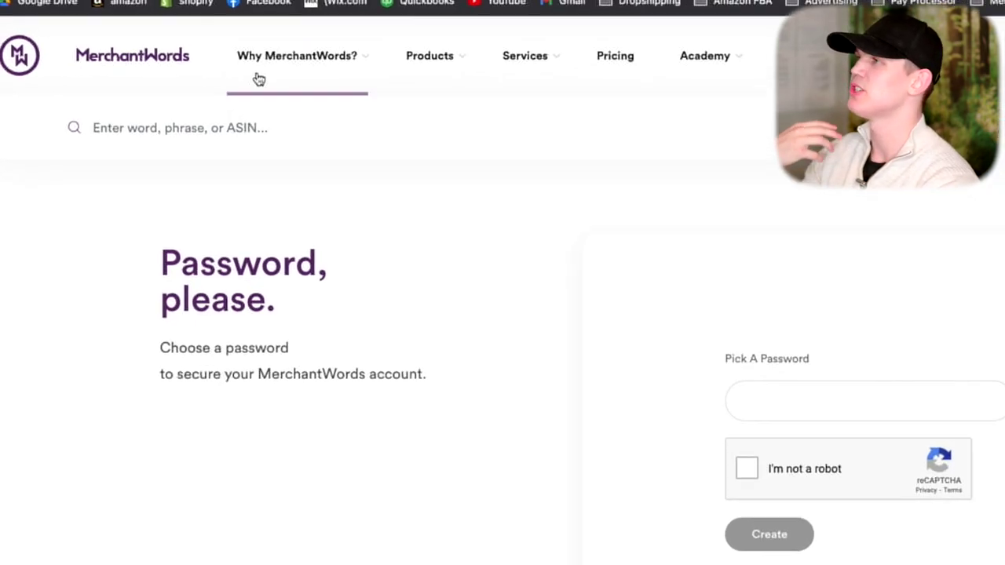
Review the 'storage' keyword volumes, including 9 cube (101,600) and 6 cube (134,200) storage organizers
{"action": "left_click", "coordinate": [265, 140]}
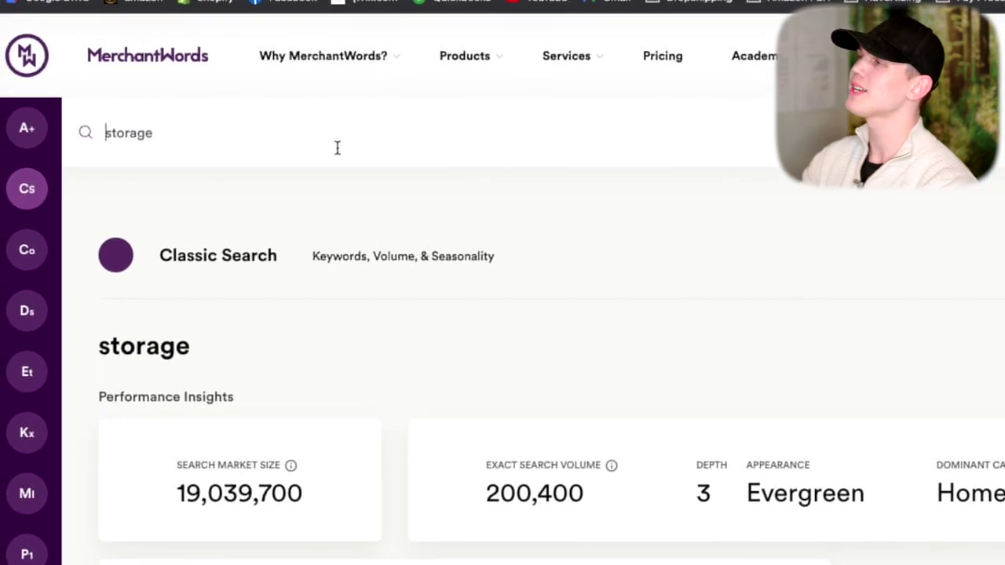
{"action": "scroll", "coordinate": [236, 157], "scroll_direction": "down", "scroll_amount": 5}
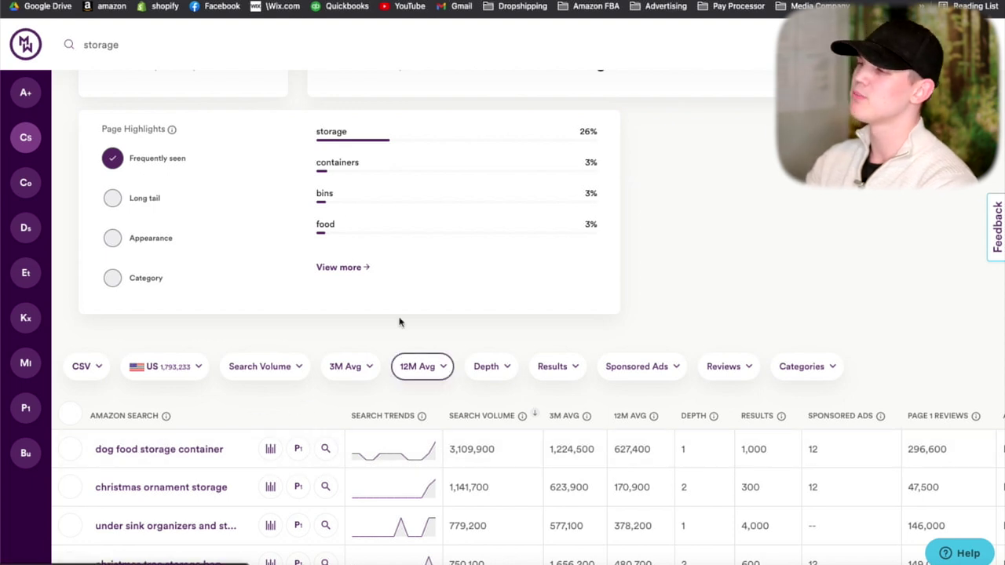
{"action": "scroll", "coordinate": [420, 271], "scroll_direction": "down", "scroll_amount": 2}
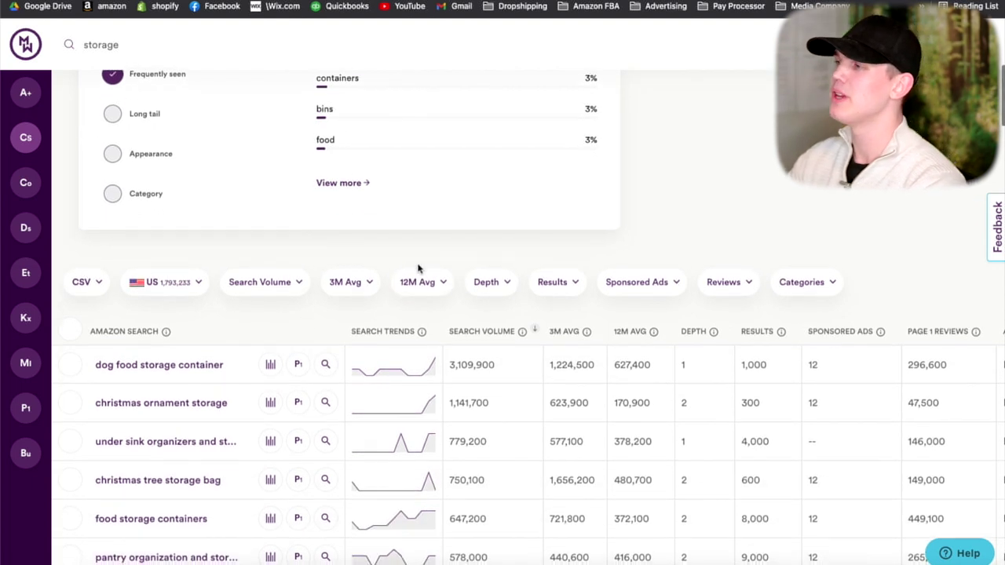
{"action": "scroll", "coordinate": [420, 269], "scroll_direction": "down", "scroll_amount": 4}
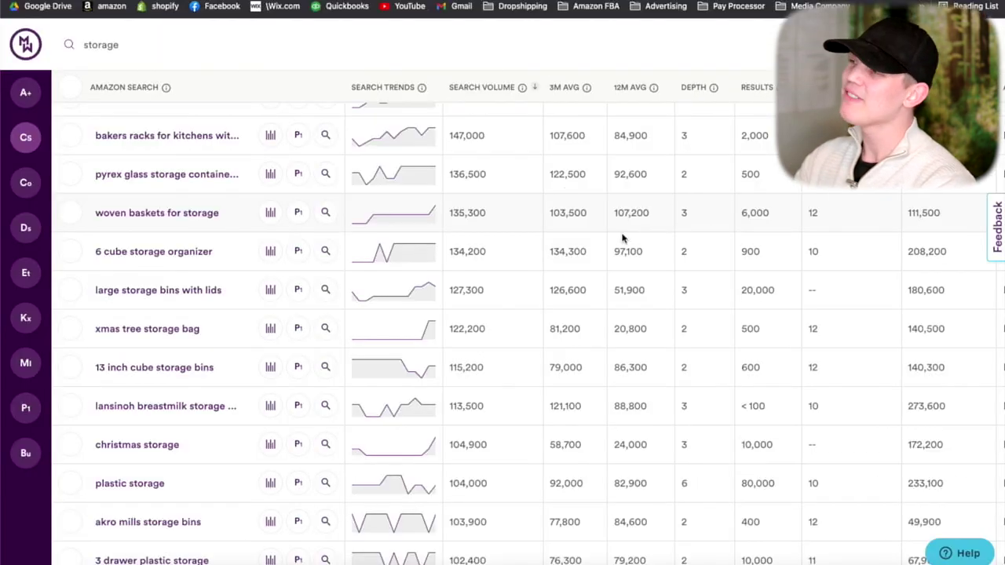
{"action": "scroll", "coordinate": [634, 229], "scroll_direction": "up", "scroll_amount": 1}
{"action": "scroll", "coordinate": [508, 220], "scroll_direction": "down", "scroll_amount": 1}
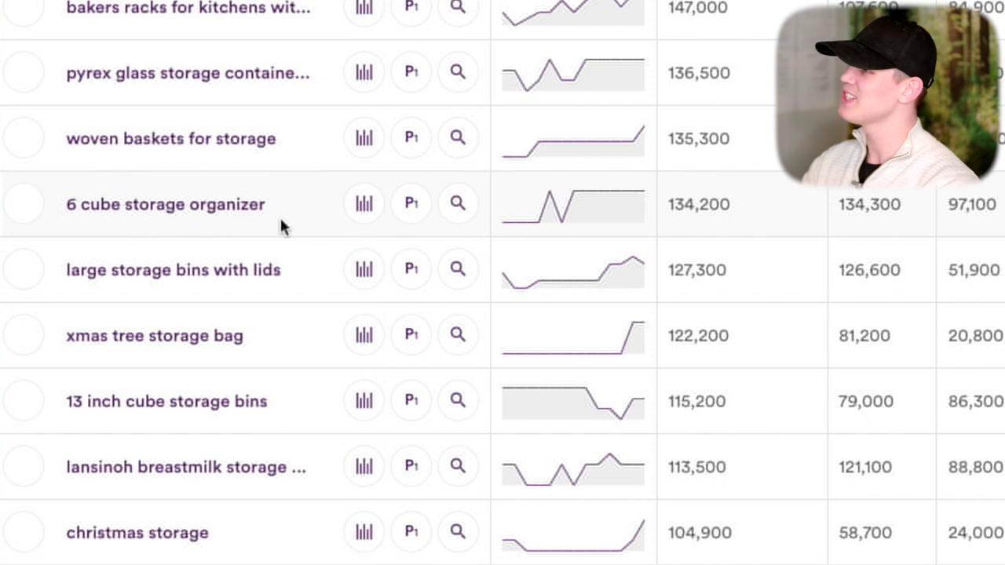
{"action": "scroll", "coordinate": [295, 216], "scroll_direction": "down", "scroll_amount": 5}
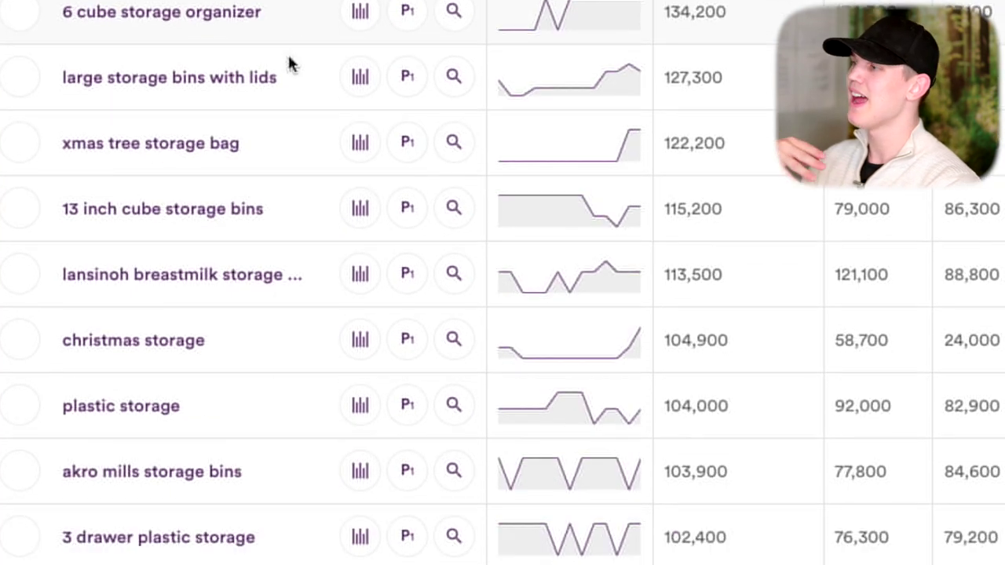
{"action": "scroll", "coordinate": [279, 131], "scroll_direction": "down", "scroll_amount": 1}
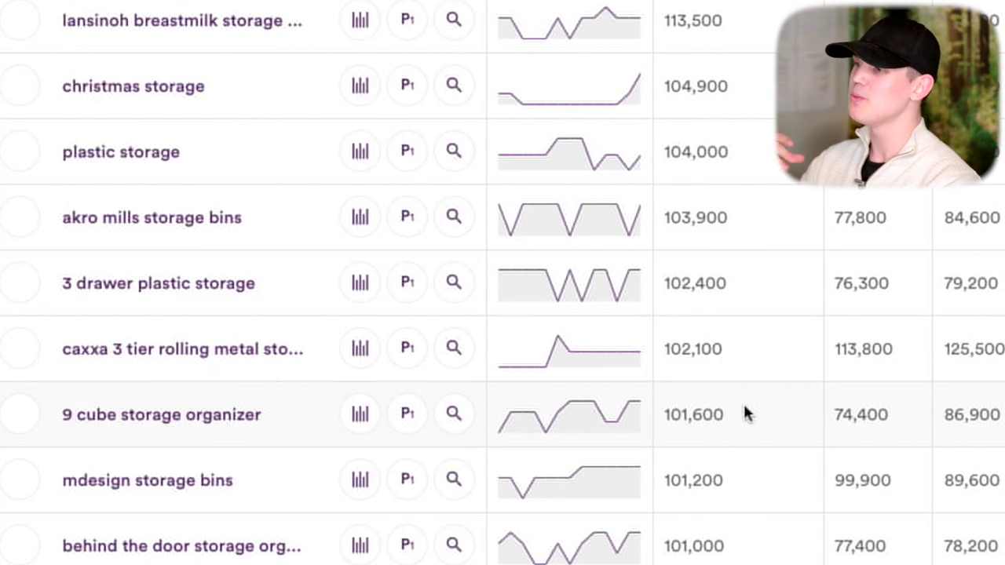
{"action": "scroll", "coordinate": [688, 403], "scroll_direction": "up", "scroll_amount": 5}
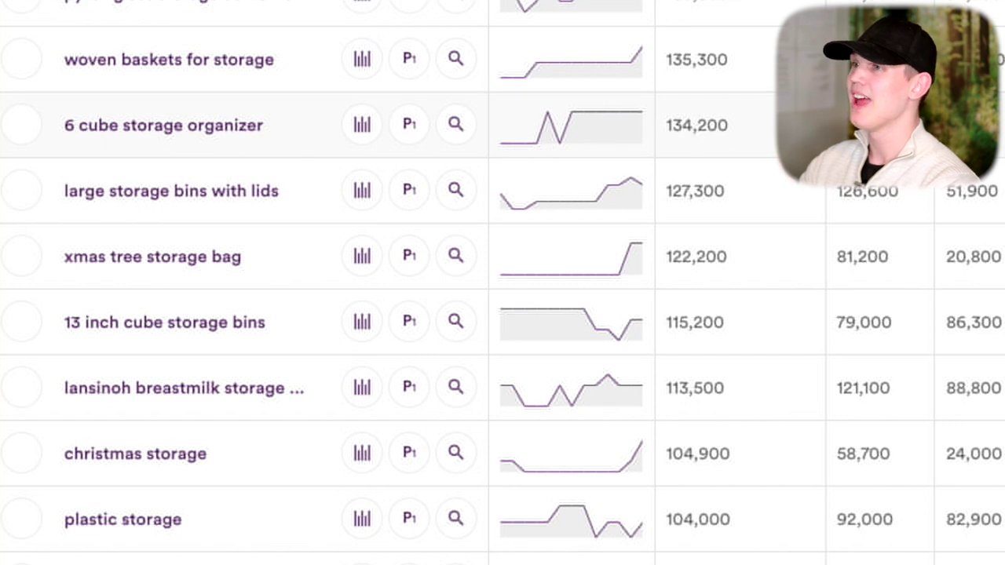
{"action": "scroll", "coordinate": [751, 174], "scroll_direction": "down", "scroll_amount": 3}
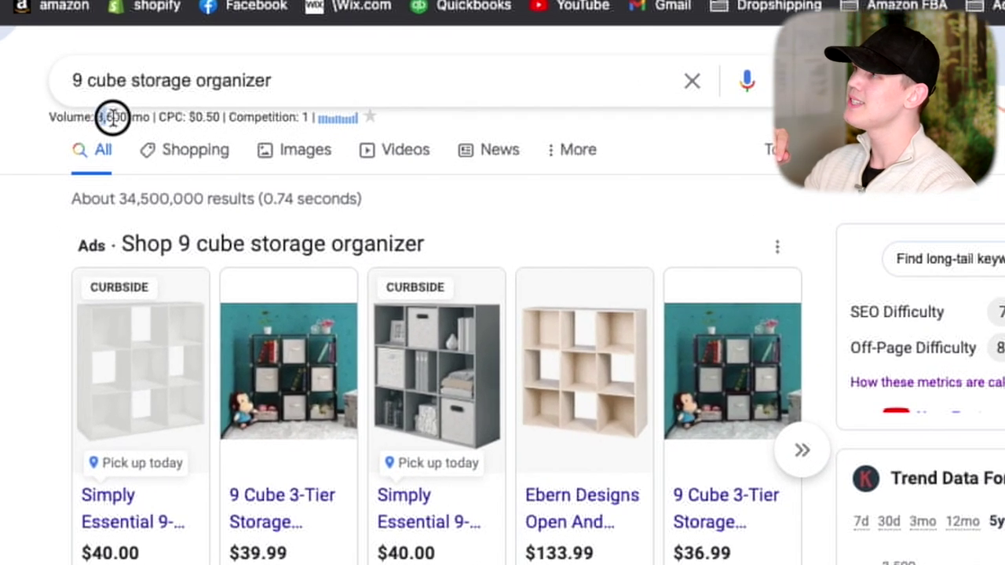
Highlight the 3,600/mo Keywords Everywhere volume for '9 cube storage organizer'
{"action": "left_click_drag", "start_coordinate": [112, 118], "coordinate": [149, 118]}
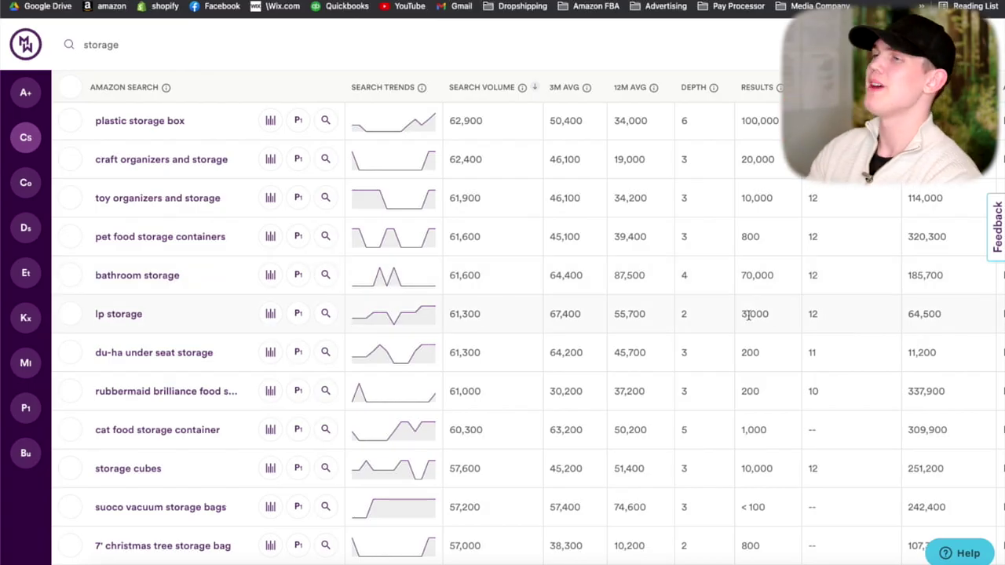
Highlight the 61,600 Amazon search volume for pet food storage containers in MerchantWords
{"action": "scroll", "coordinate": [809, 239], "scroll_direction": "down", "scroll_amount": 2}
{"action": "scroll", "coordinate": [808, 240], "scroll_direction": "up", "scroll_amount": 2}
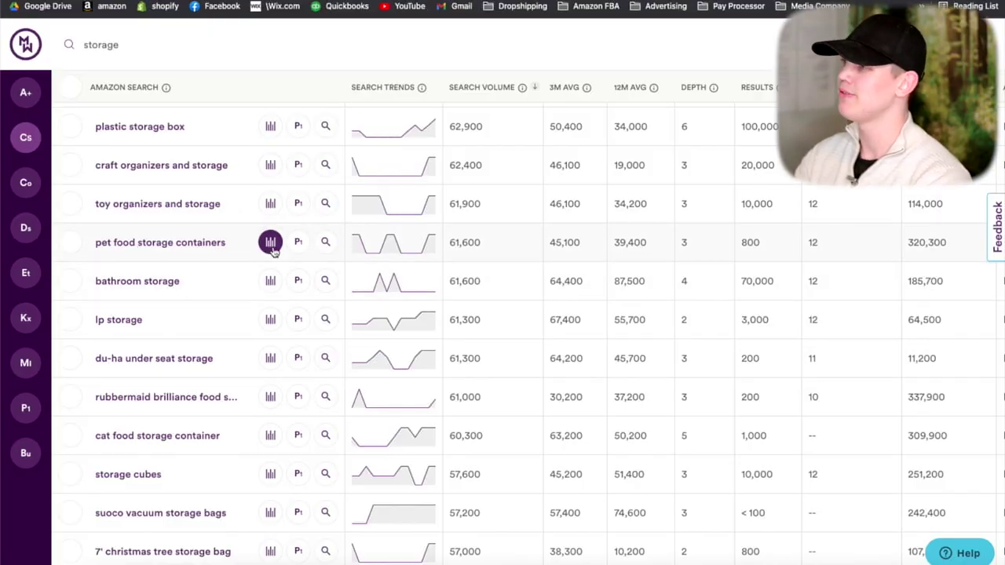
{"action": "double_click", "coordinate": [476, 243]}
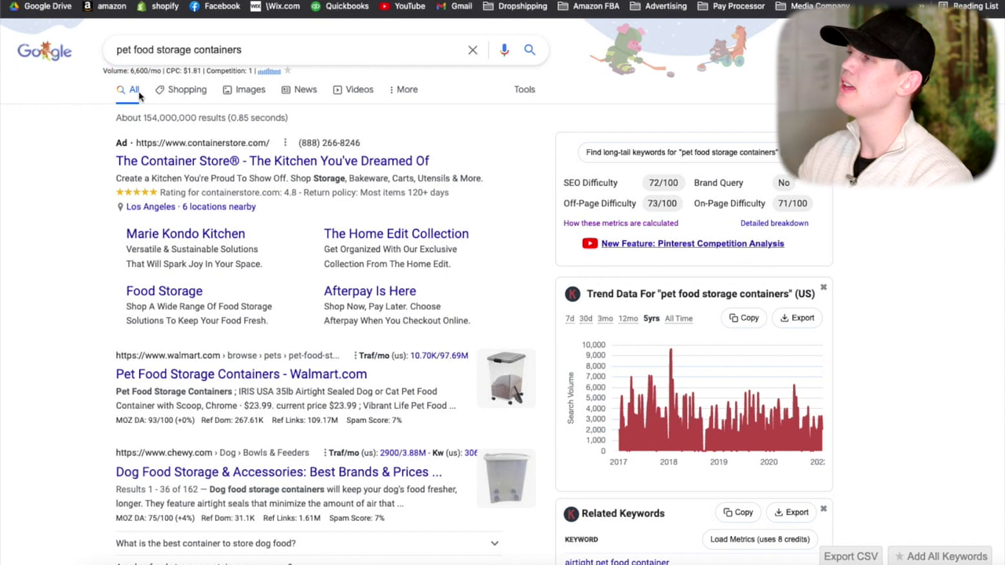
{"action": "left_click_drag", "start_coordinate": [254, 51], "coordinate": [108, 53]}
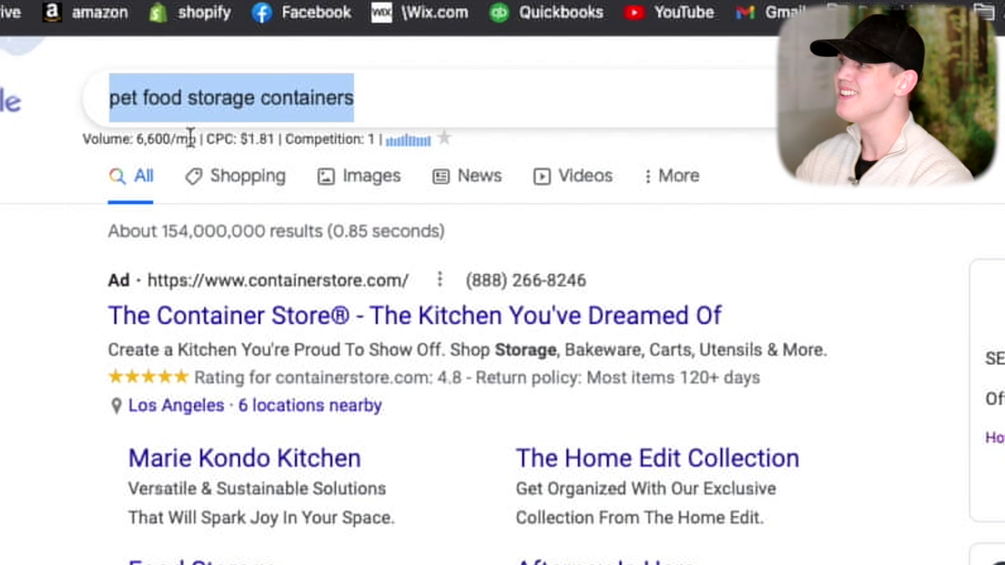
{"action": "left_click_drag", "start_coordinate": [160, 70], "coordinate": [131, 71]}
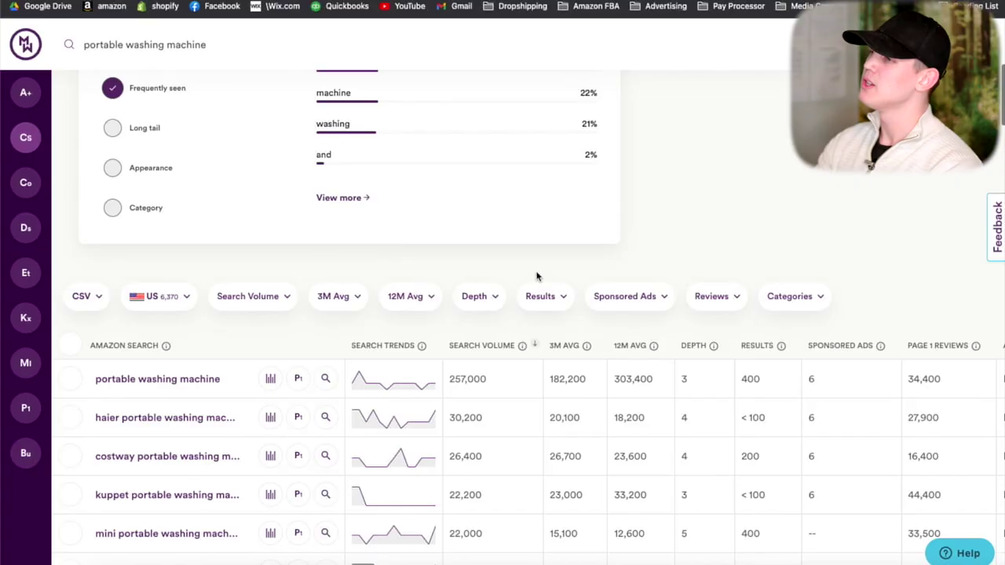
{"action": "scroll", "coordinate": [537, 275], "scroll_direction": "up", "scroll_amount": 5}
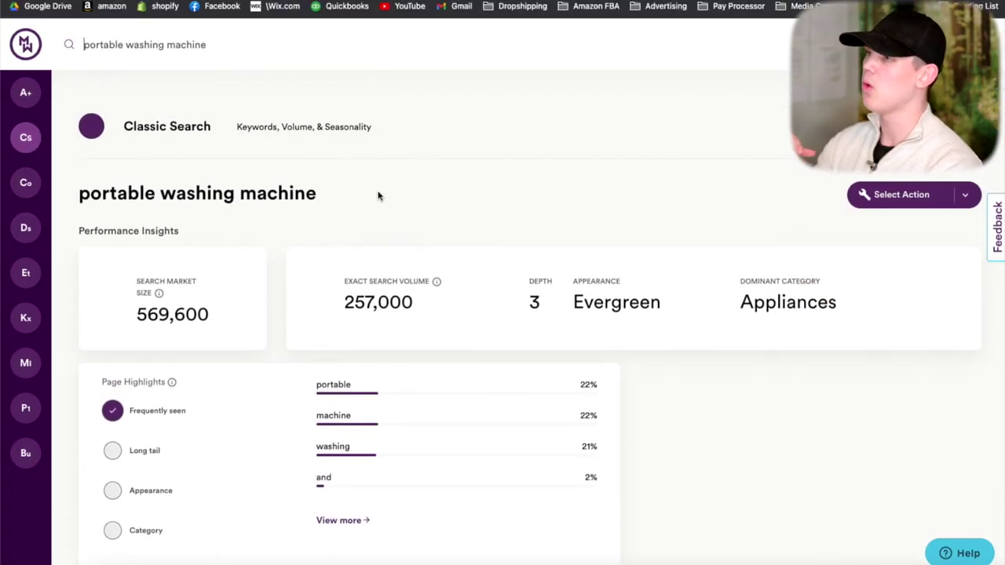
Select the 'portable washing machine' keyword (257,000 Amazon searches) in the MerchantWords table to copy
{"action": "scroll", "coordinate": [399, 193], "scroll_direction": "down", "scroll_amount": 7}
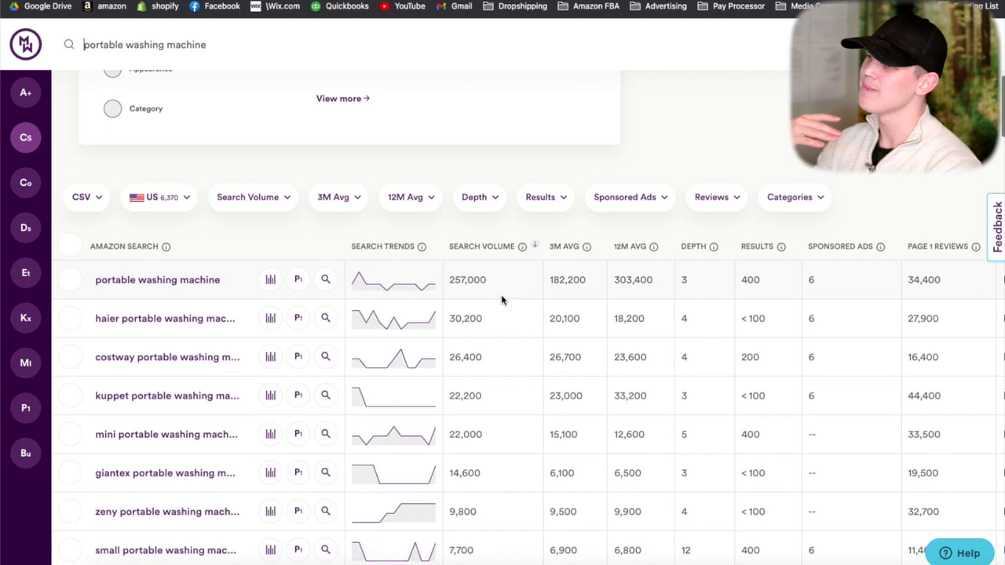
{"action": "scroll", "coordinate": [509, 290], "scroll_direction": "down", "scroll_amount": 1}
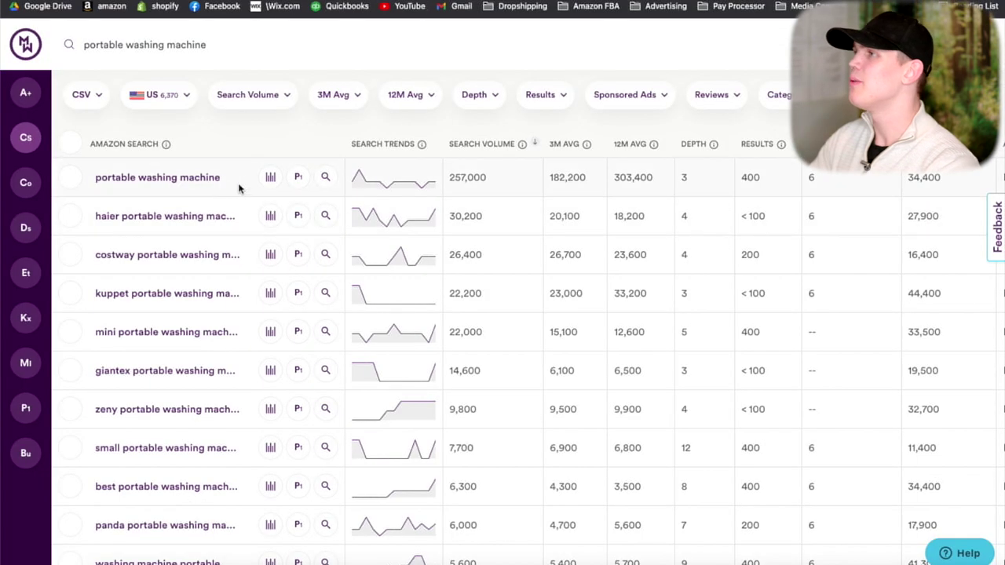
{"action": "left_click_drag", "start_coordinate": [234, 179], "coordinate": [116, 176]}
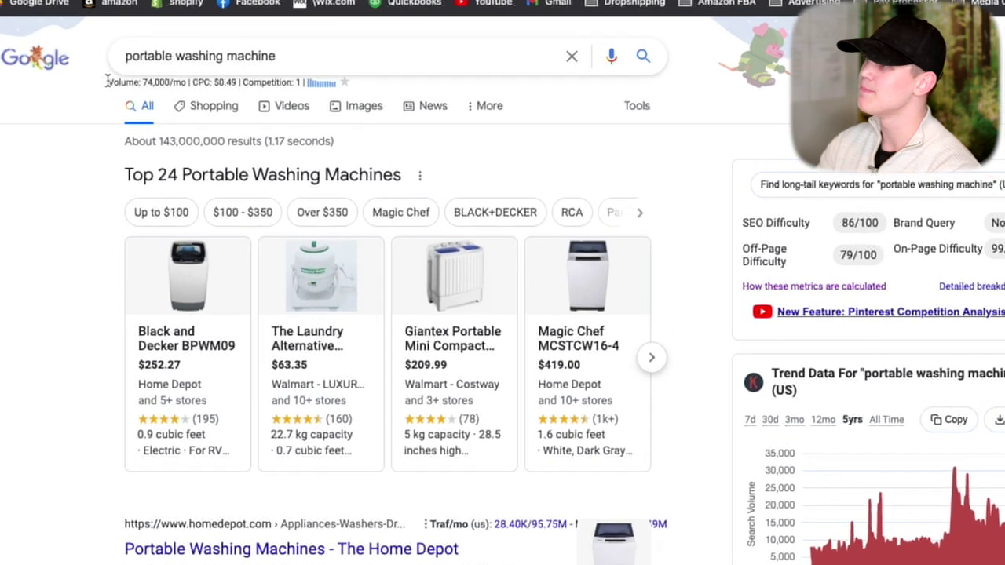
Highlight the 74,000/mo volume and $0.49 CPC for 'portable washing machine'
{"action": "left_click_drag", "start_coordinate": [107, 70], "coordinate": [157, 77]}
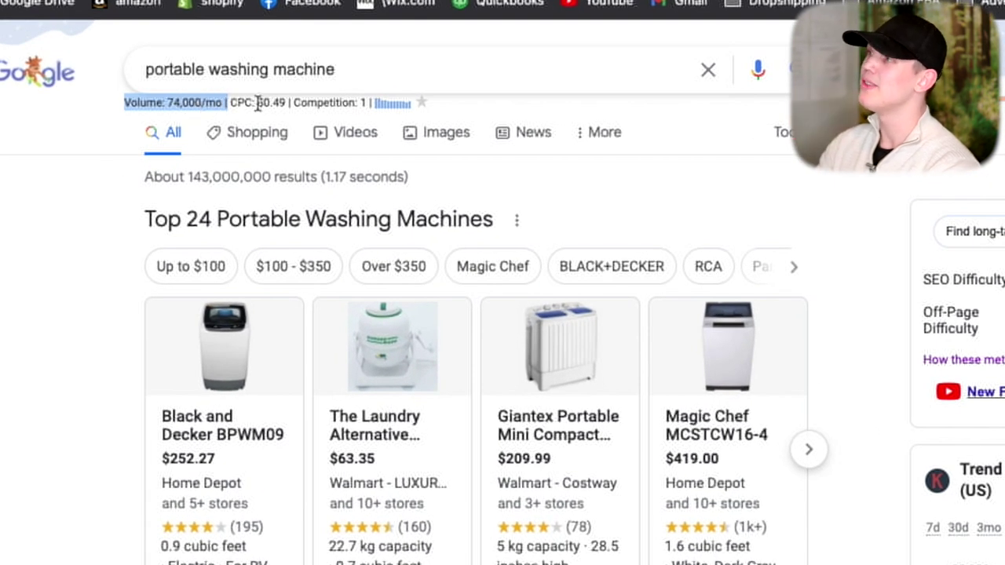
{"action": "mouse_move", "coordinate": [283, 103]}
{"action": "left_mouse_down"}
{"action": "mouse_move", "coordinate": [231, 103]}
{"action": "mouse_move", "coordinate": [284, 105]}
{"action": "left_mouse_up"}
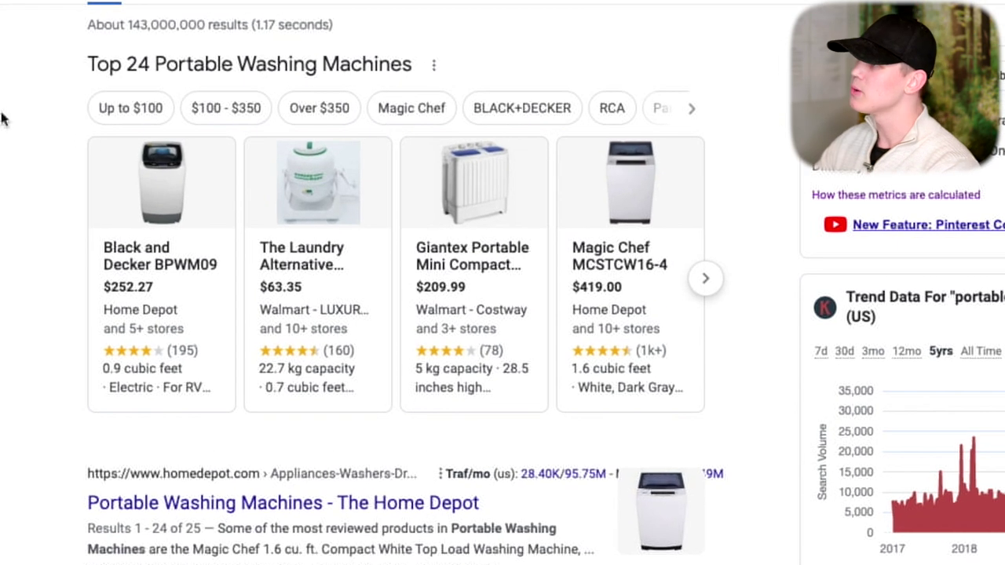
{"action": "scroll", "coordinate": [34, 186], "scroll_direction": "down", "scroll_amount": 1}
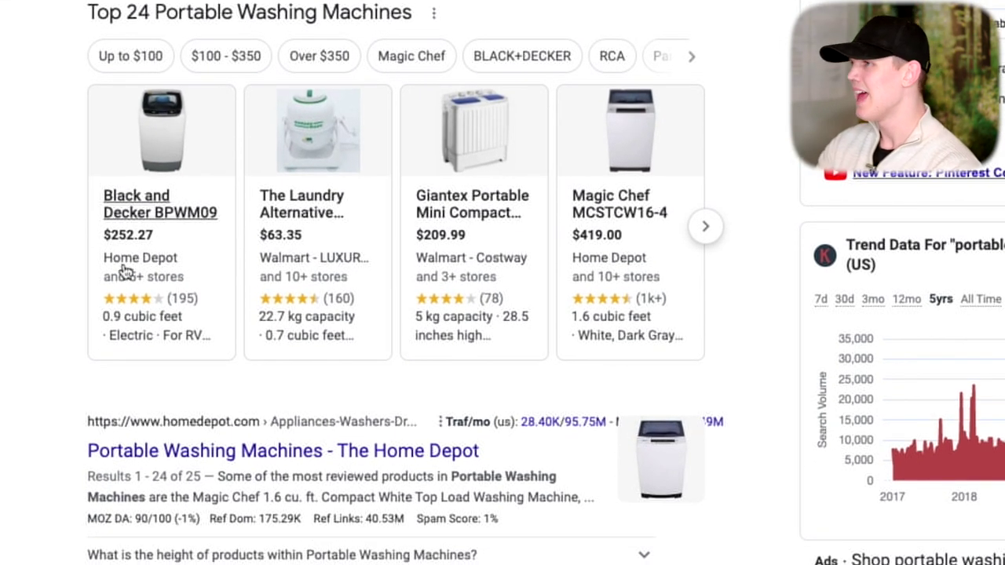
{"action": "scroll", "coordinate": [570, 261], "scroll_direction": "down", "scroll_amount": 1}
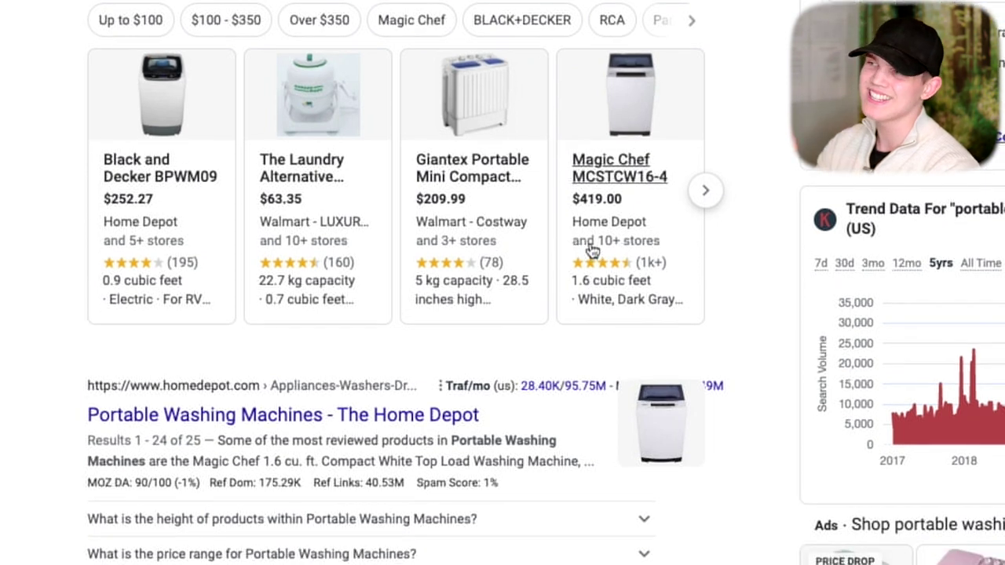
View and close the Magic Chef washer card, then advance the shopping carousel to more washers
{"action": "left_click", "coordinate": [605, 263]}
{"action": "left_click", "coordinate": [601, 286]}
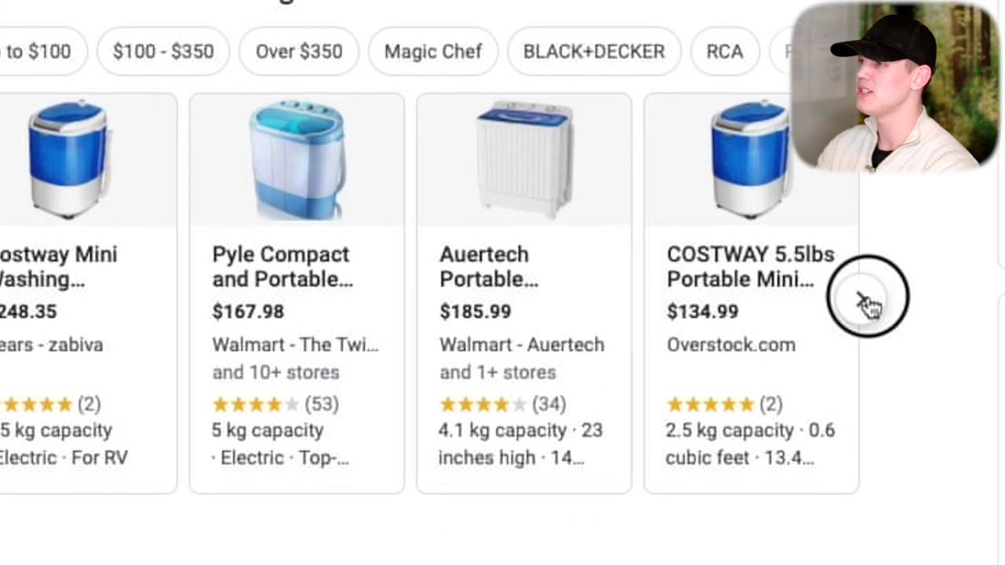
{"action": "left_click", "coordinate": [860, 305]}
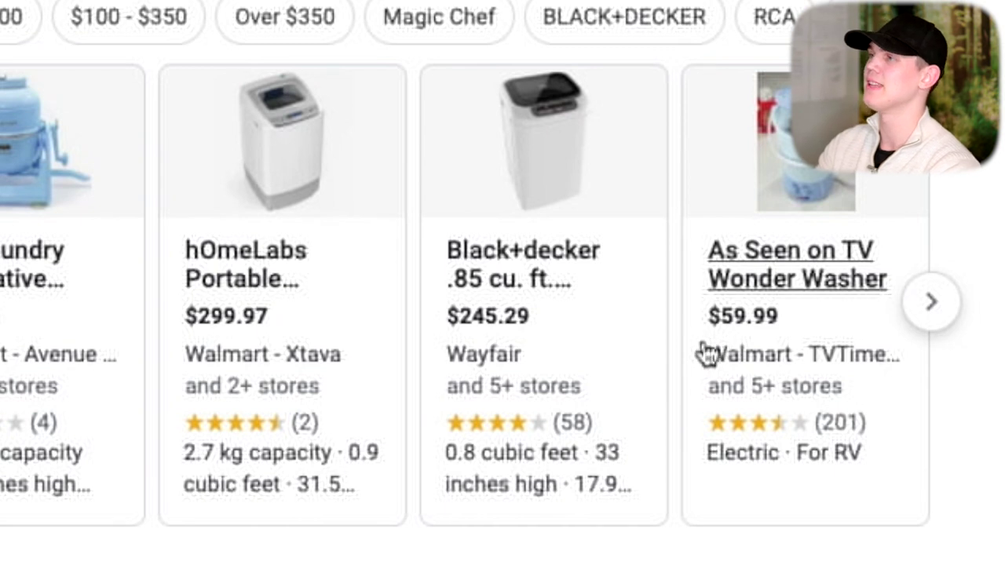